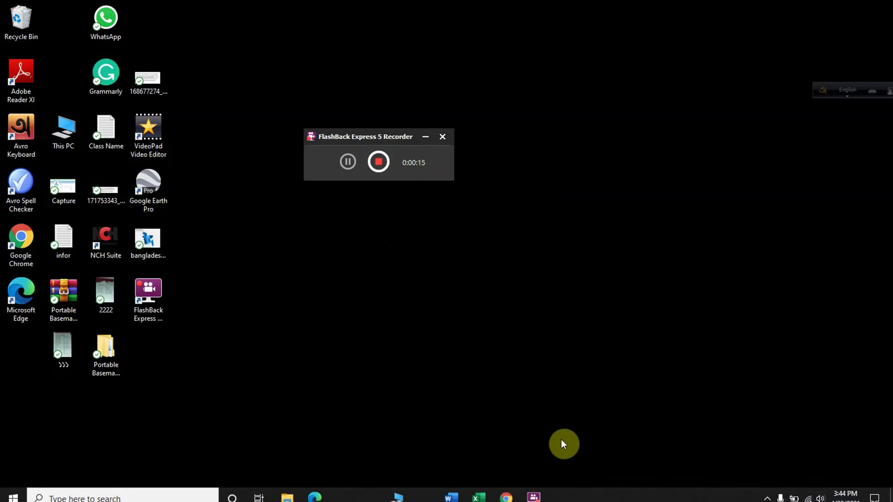
click(506, 491)
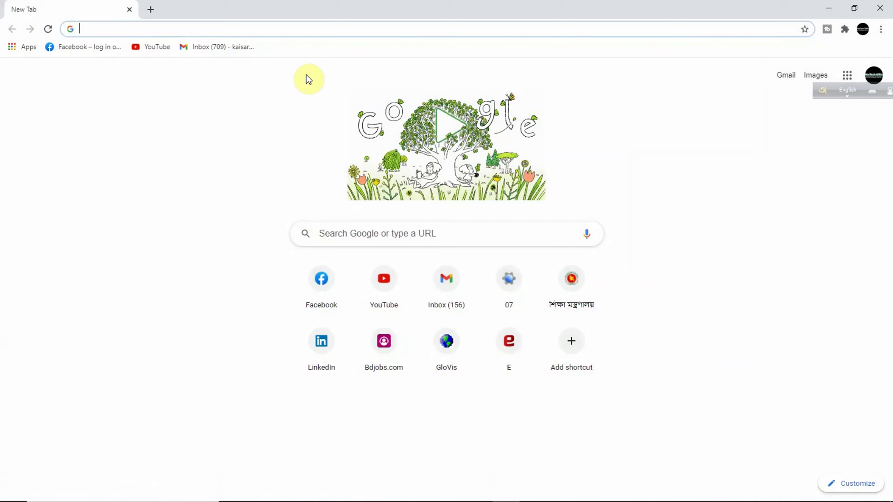
text(www.)
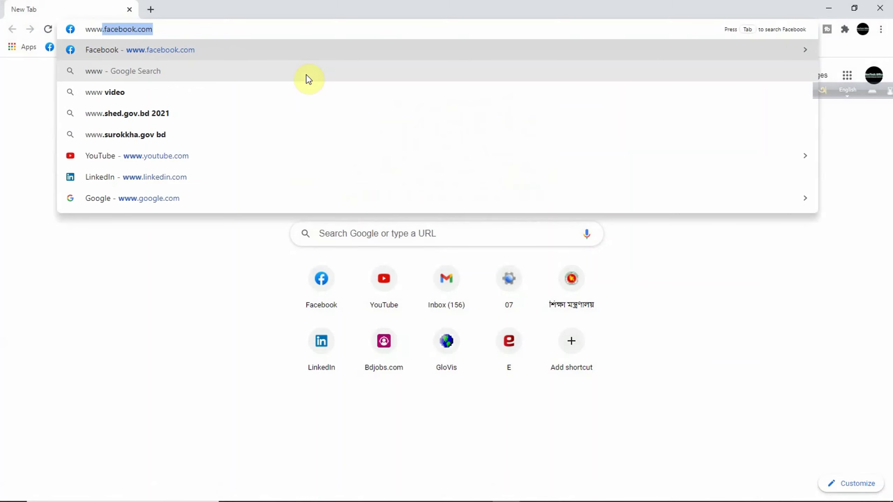
text(google)
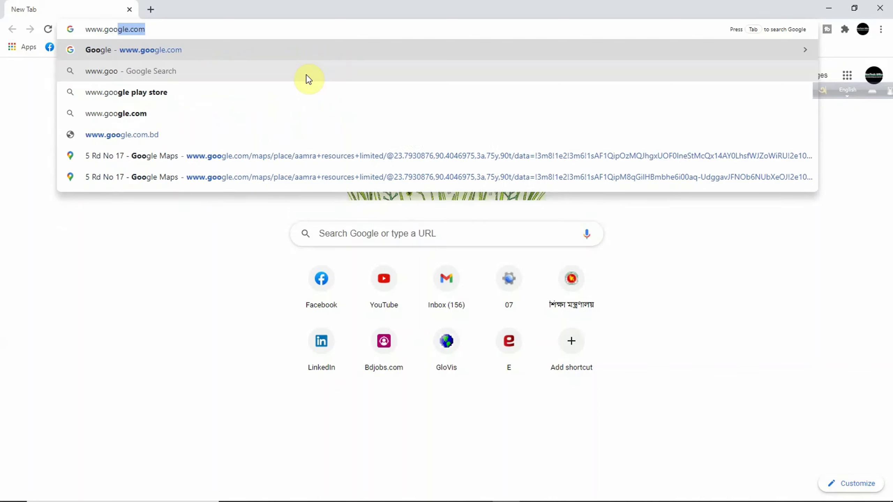
key(Return)
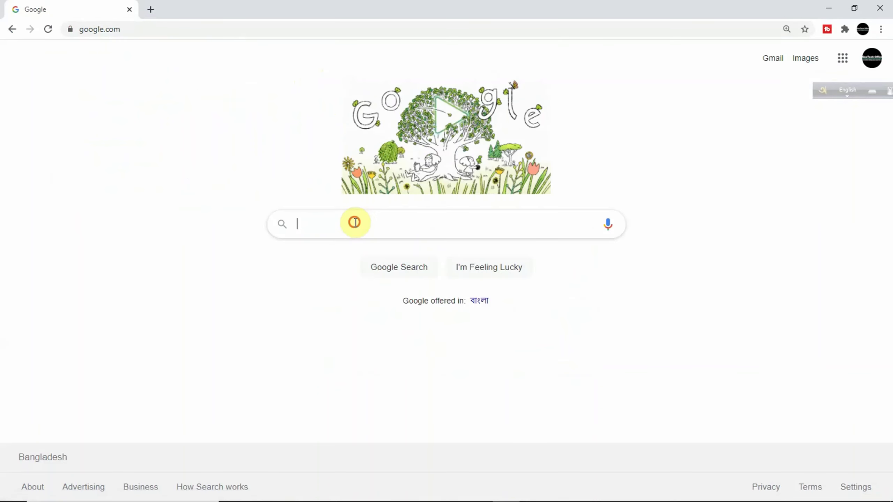
Search Google for 'power data access viewer' to reach NASA's POWER site.
click(355, 222)
text(power)
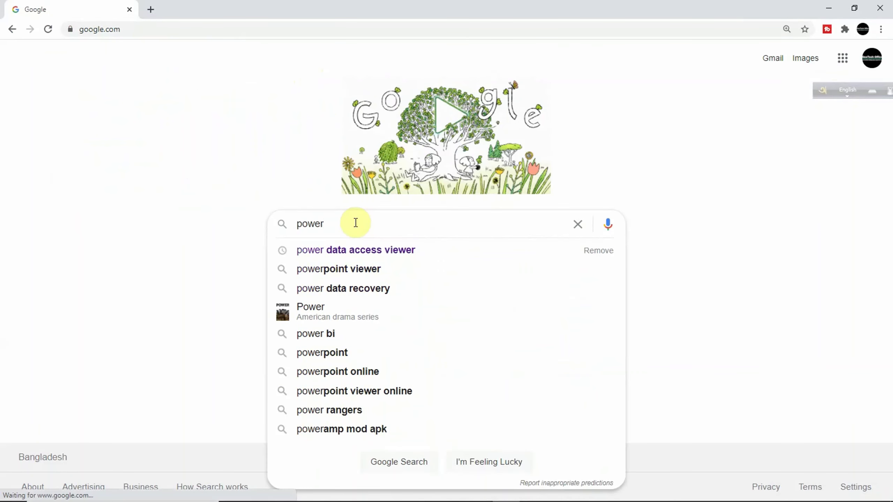
key(Down)
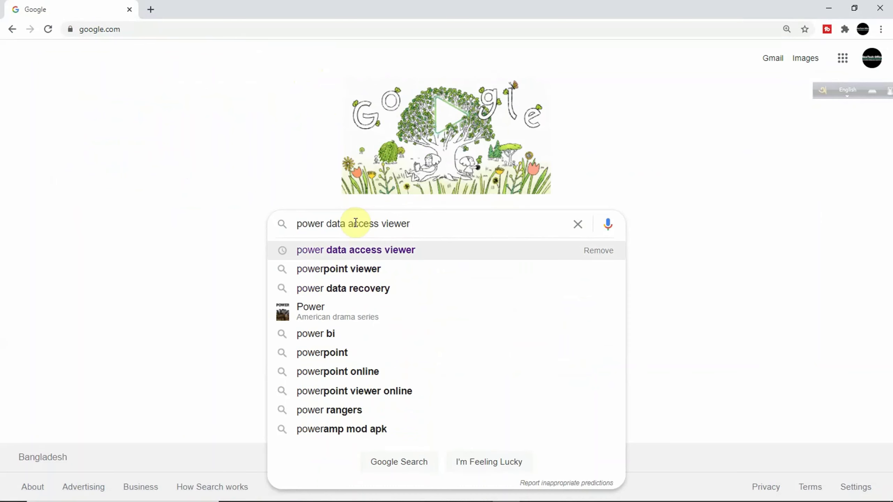
key(Return)
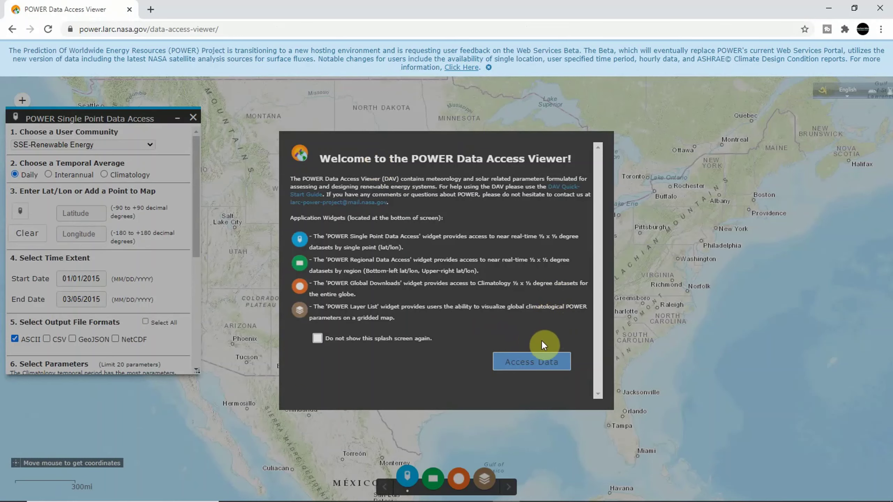
Close the welcome splash and choose Interannual averages covering 1981–2019.
click(529, 363)
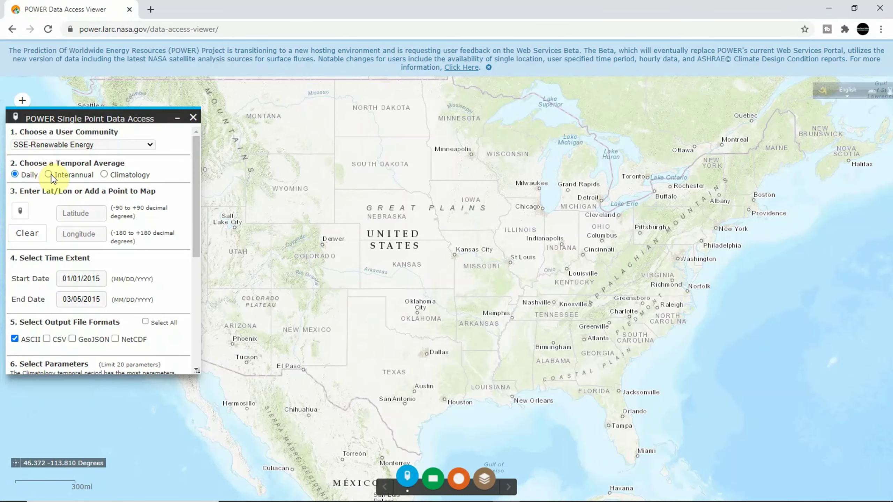
click(49, 177)
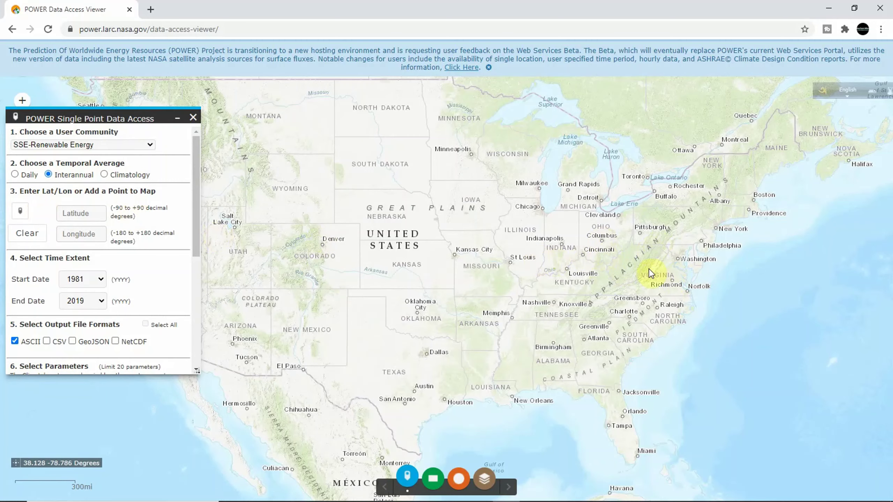
drag(649, 273, 497, 259)
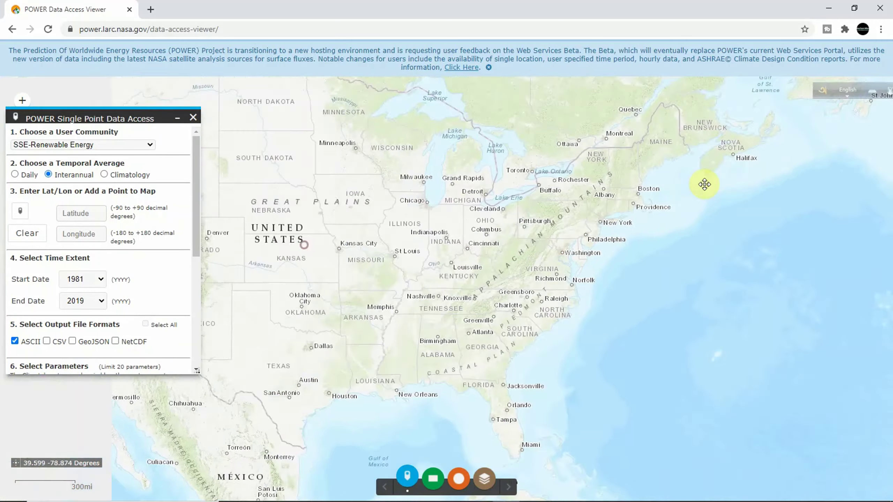
Pan the map over to Asia and zoom in close on Chittagong, Bangladesh.
drag(704, 183, 552, 324)
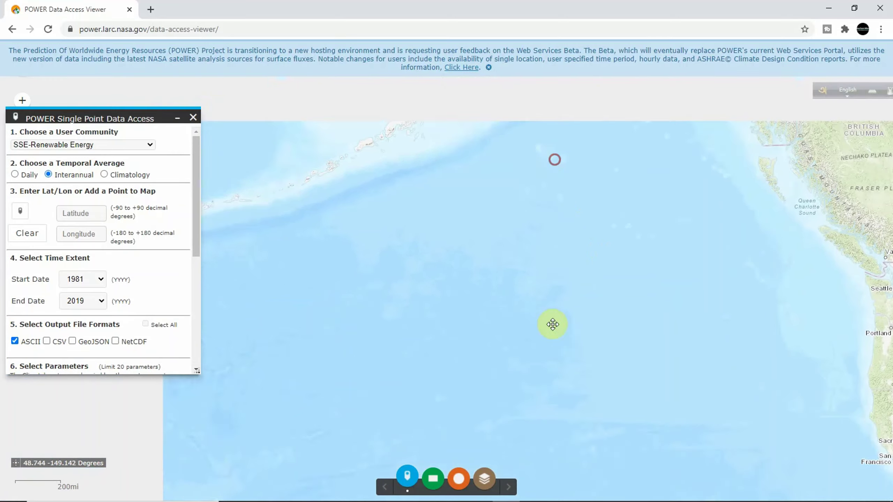
scroll(497, 257, down, 3)
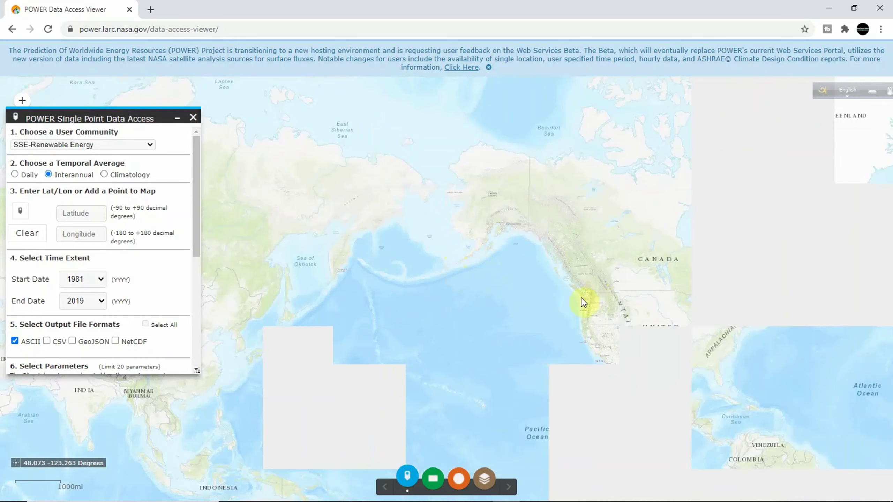
drag(141, 394, 414, 327)
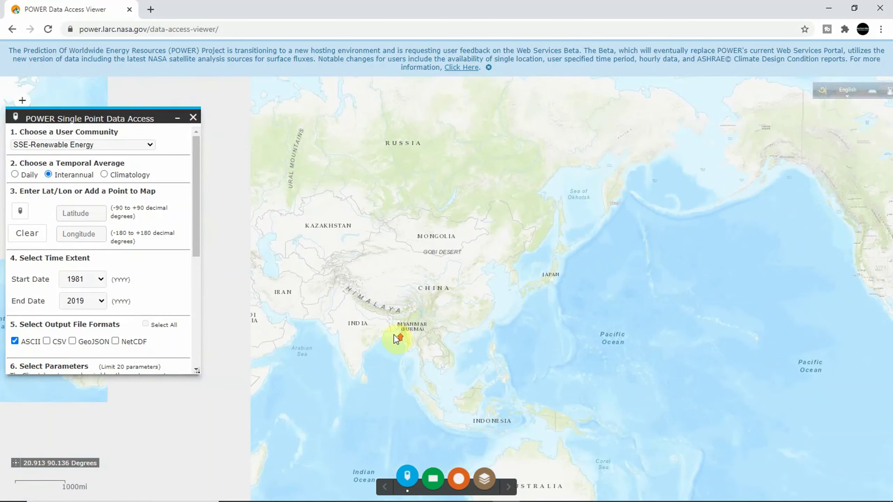
scroll(397, 338, up, 3)
scroll(434, 294, up, 2)
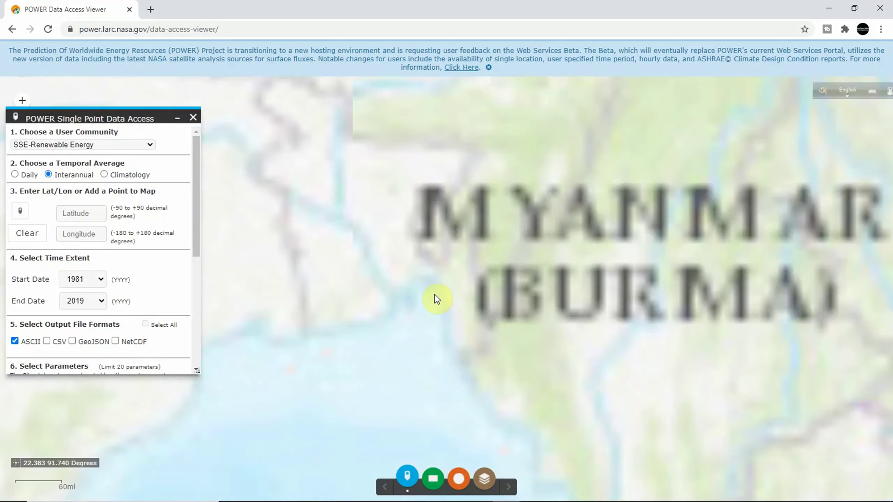
scroll(441, 285, up, 2)
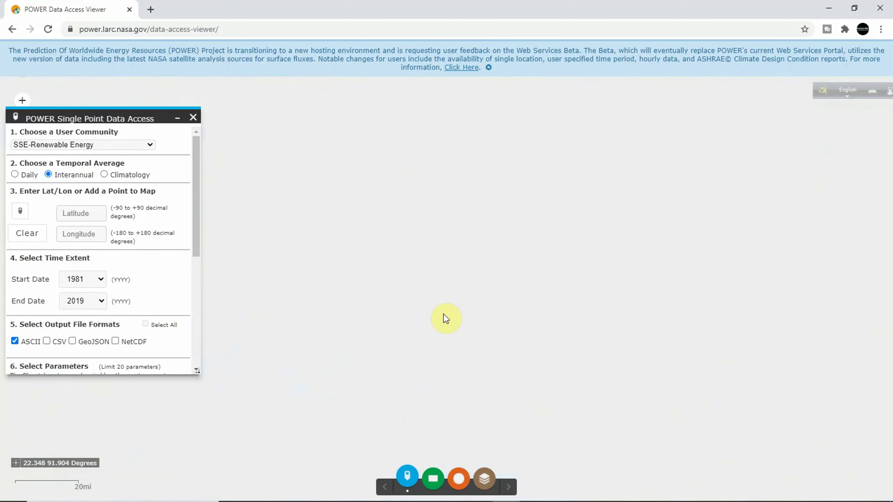
scroll(443, 315, down, 1)
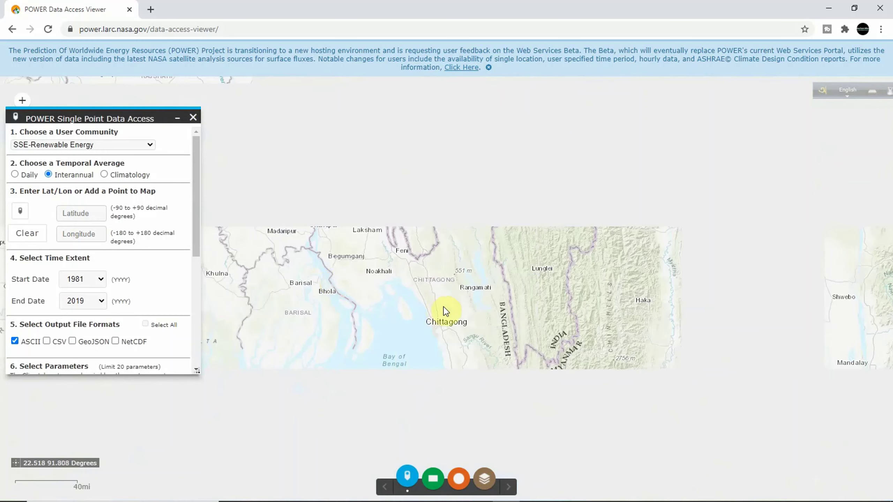
scroll(450, 322, up, 2)
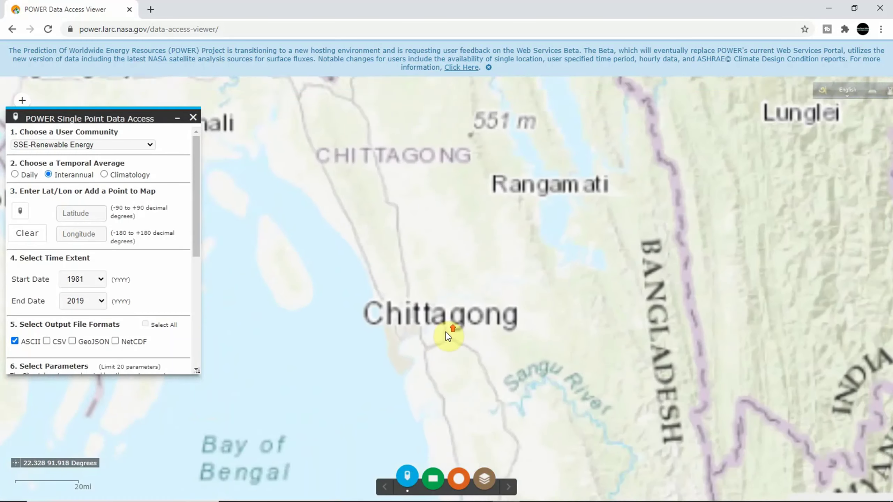
scroll(422, 326, up, 1)
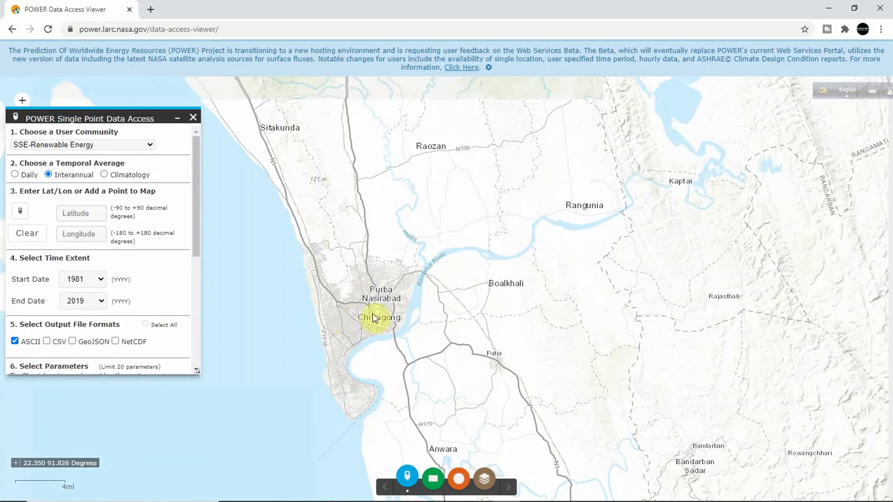
Drop a point on Chittagong (22.3479, 91.8076) and keep the years 1981 to 2019.
click(19, 211)
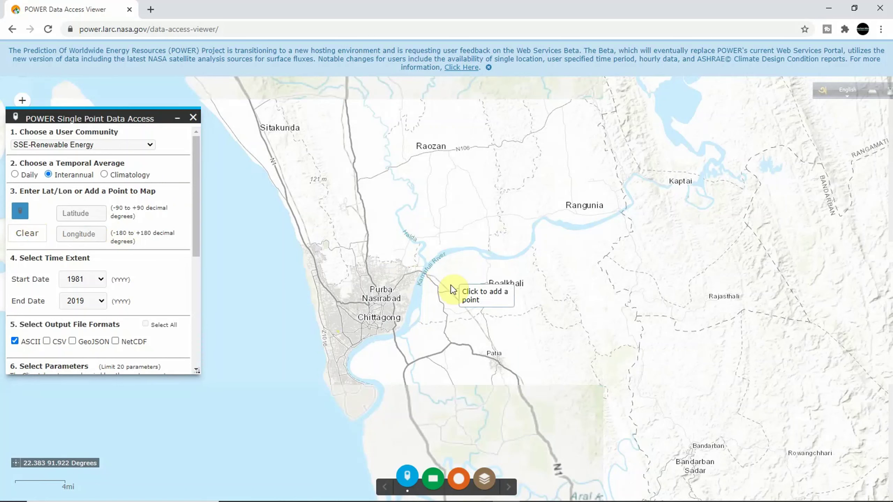
click(356, 314)
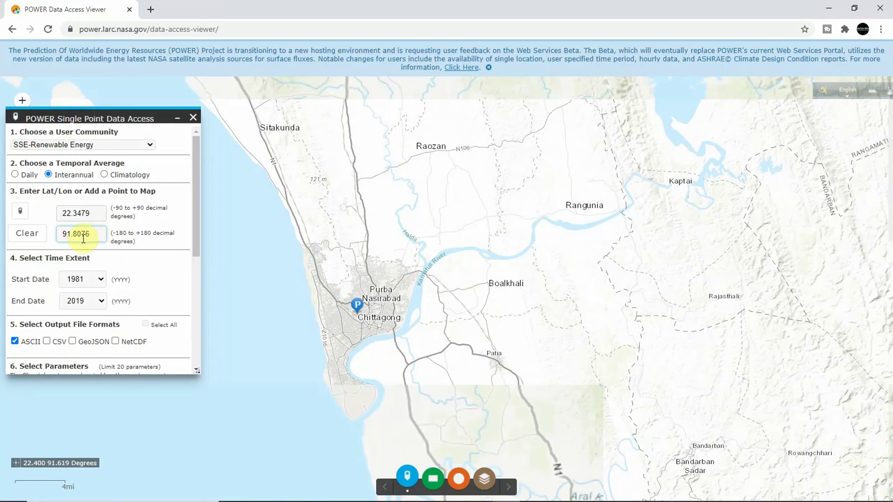
click(90, 278)
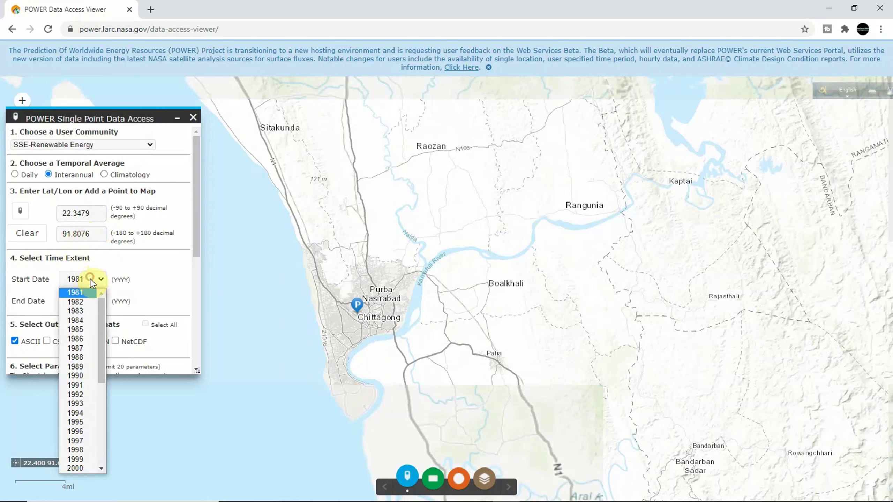
click(78, 293)
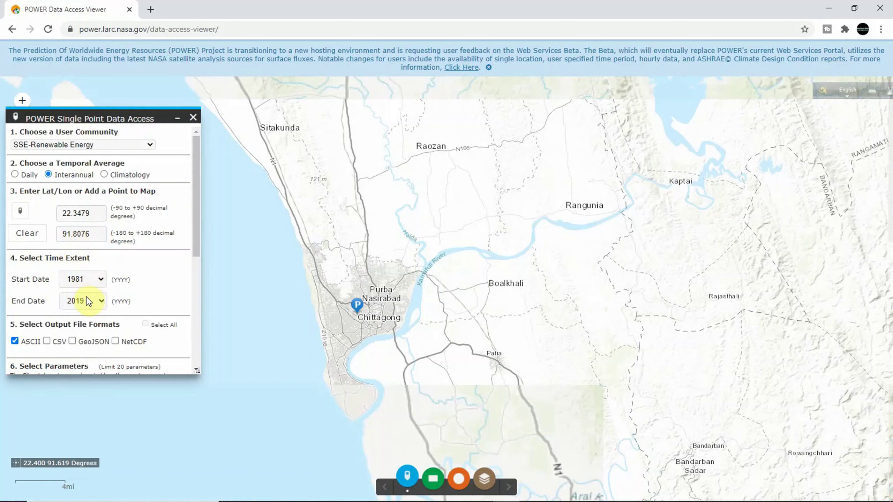
click(87, 302)
click(71, 486)
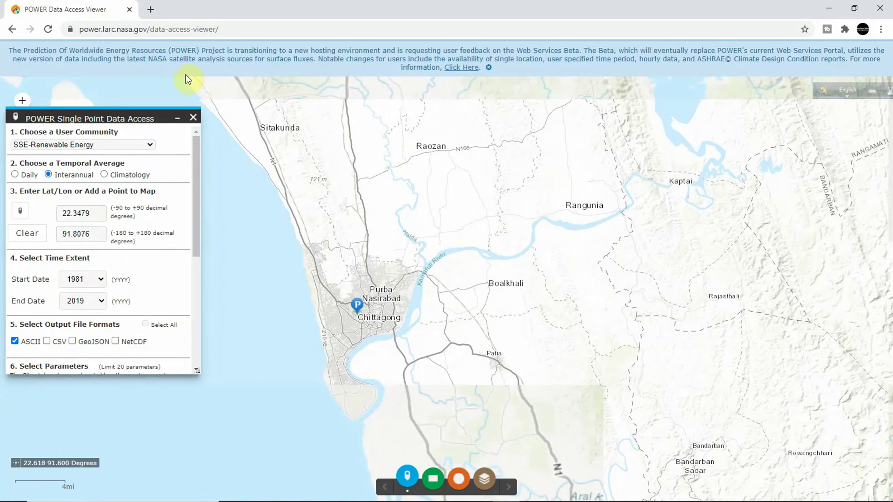
Select CSV as the output file format in place of ASCII.
drag(125, 116, 131, 85)
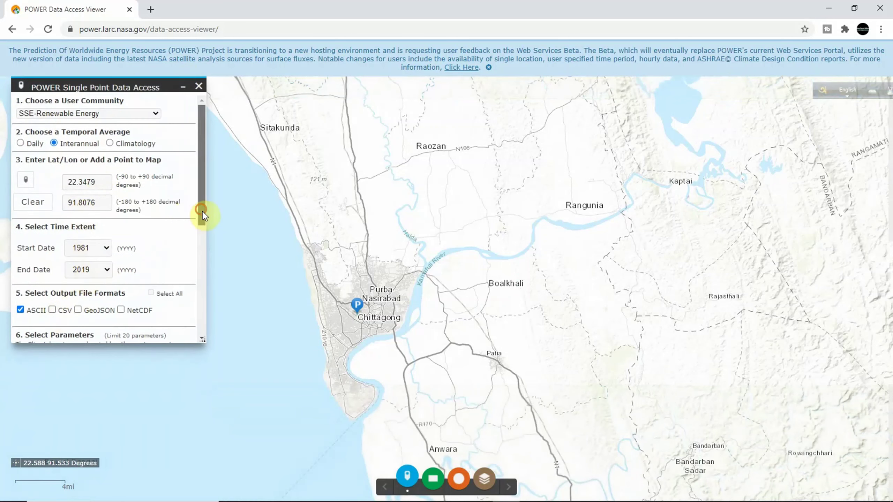
drag(203, 211, 204, 253)
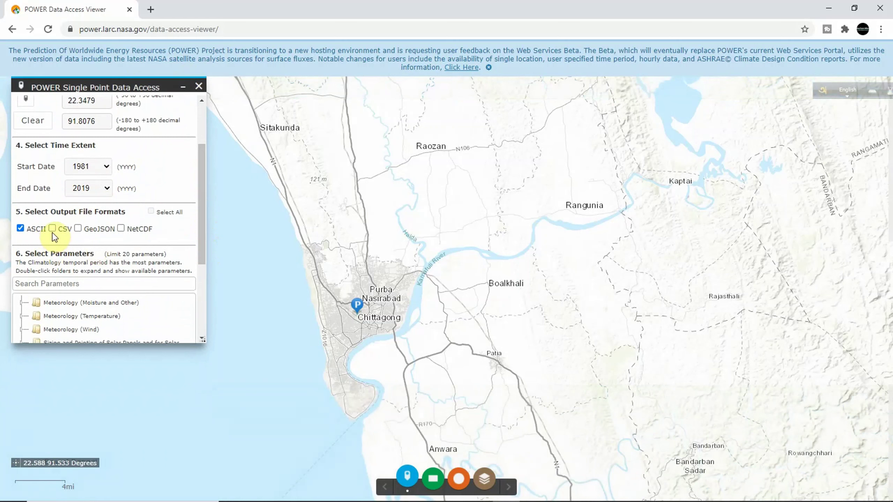
click(52, 228)
drag(199, 246, 201, 300)
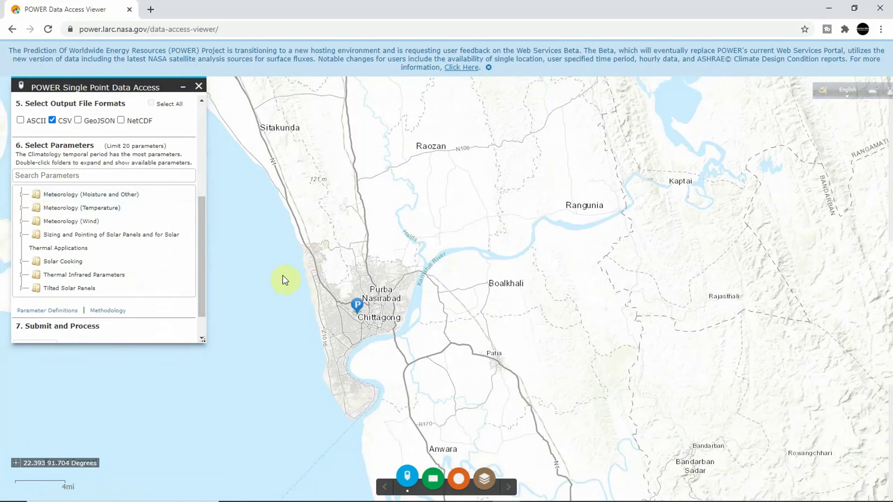
Untick Specific Humidity and add Maximum and Minimum Temperature at 2 Meters.
double_click(51, 196)
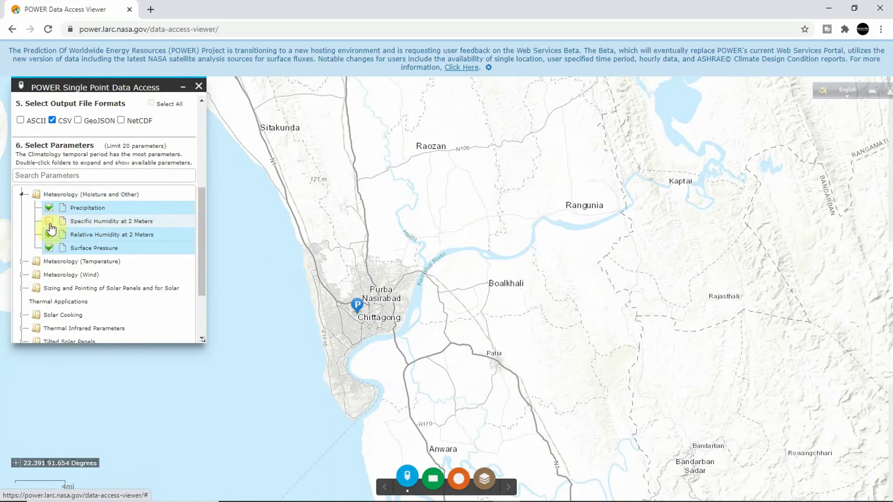
click(49, 221)
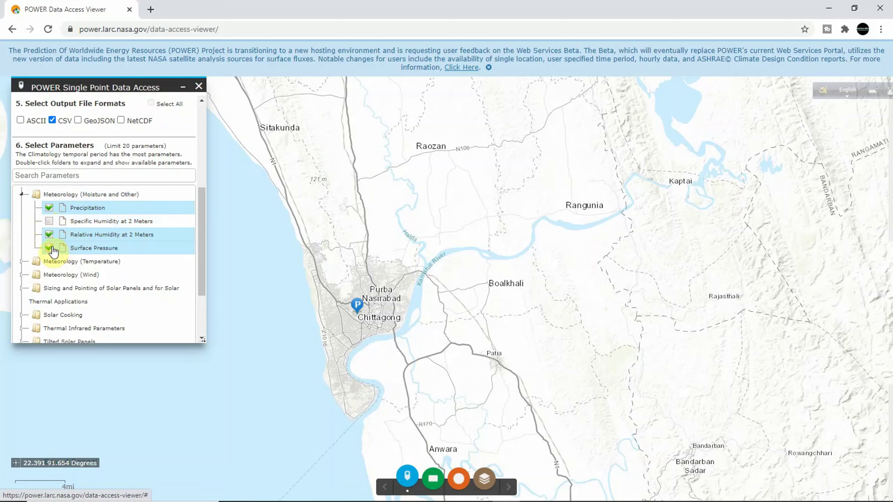
double_click(60, 264)
scroll(199, 260, down, 3)
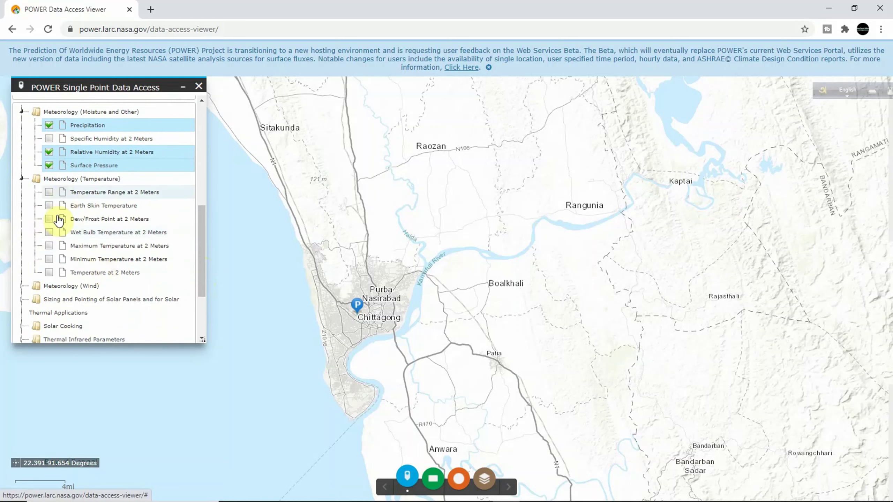
click(50, 233)
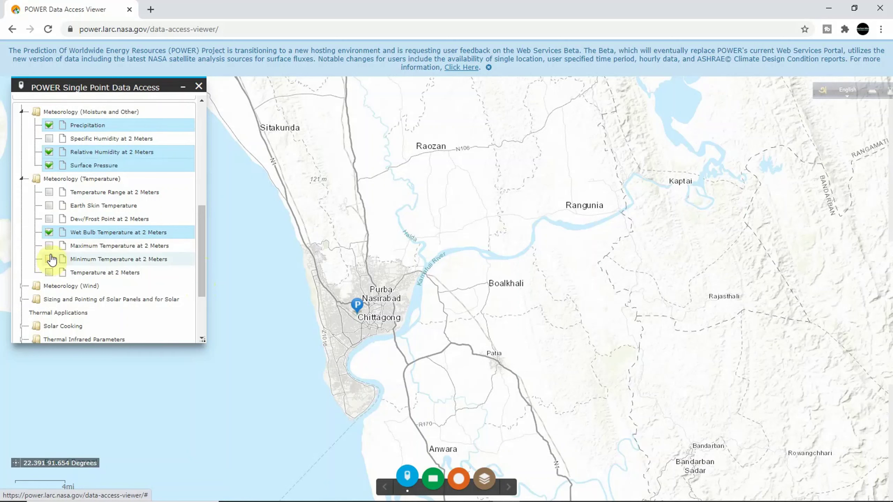
click(49, 233)
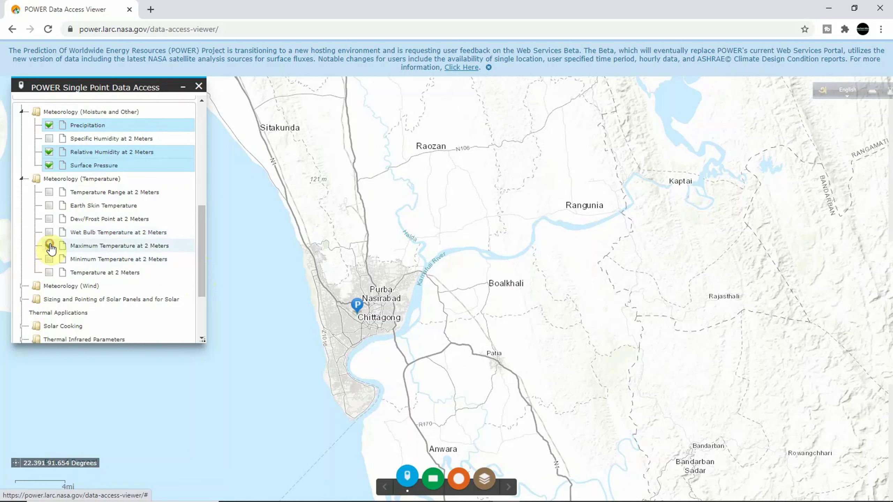
click(50, 246)
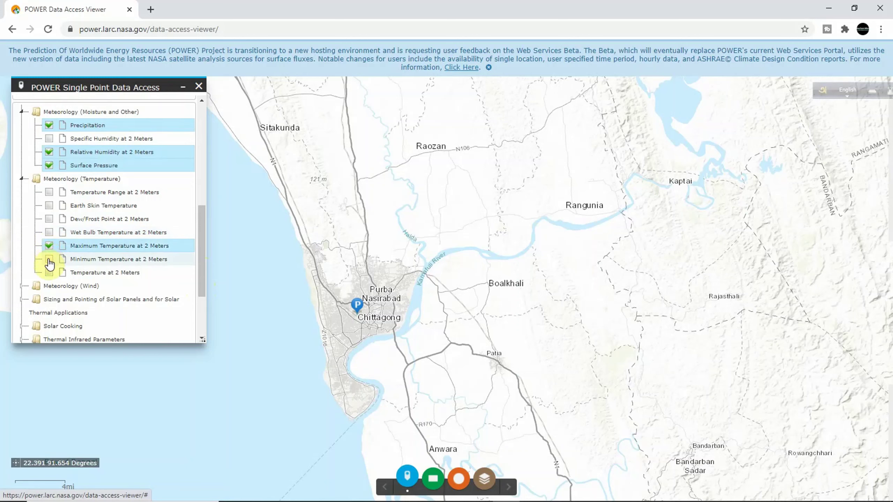
click(50, 260)
scroll(51, 269, down, 3)
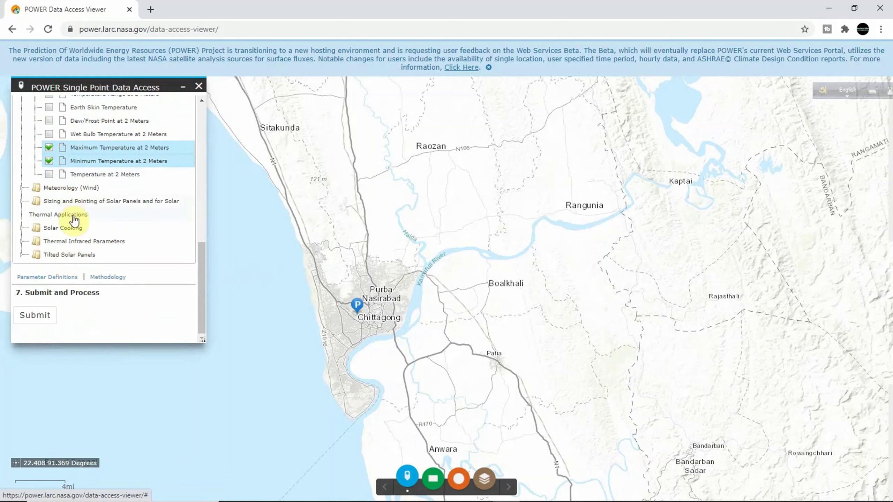
Add Minimum and Maximum Wind Speed at 10 Meters and submit the request.
click(44, 188)
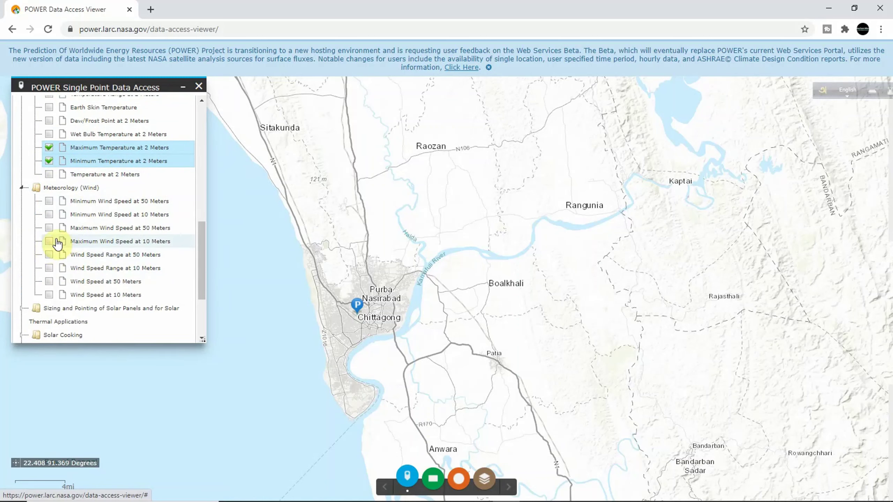
click(48, 215)
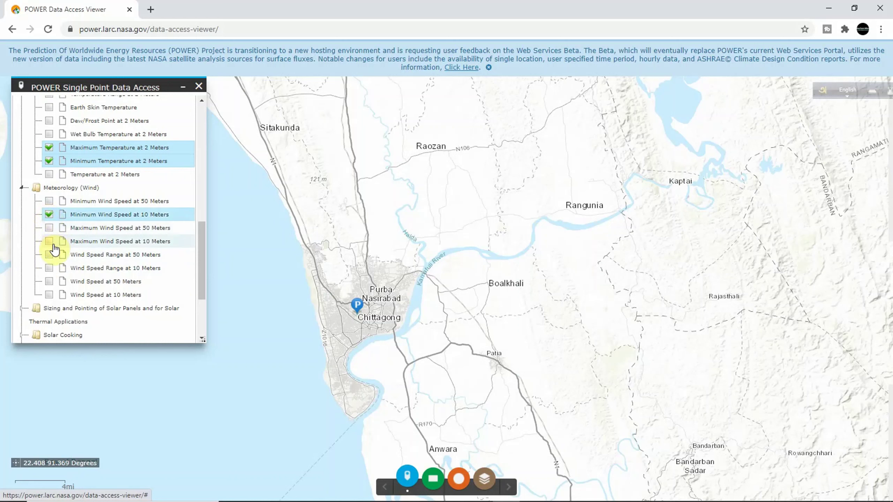
click(49, 242)
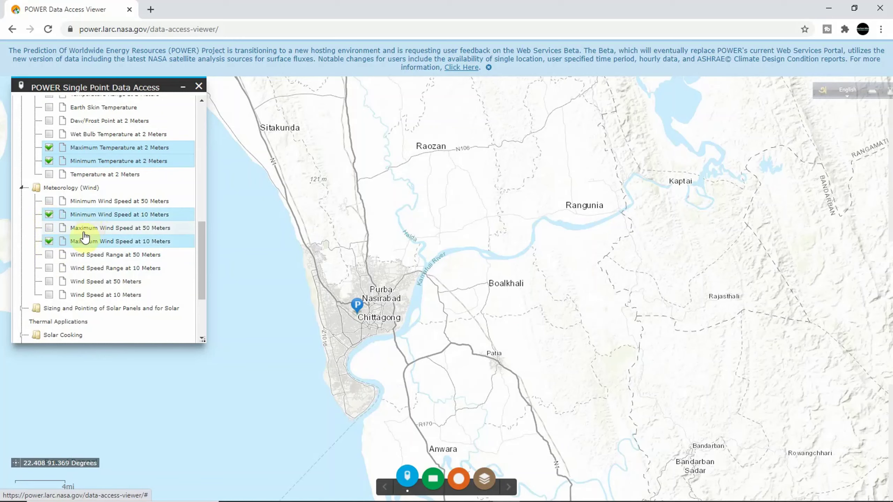
scroll(56, 259, down, 3)
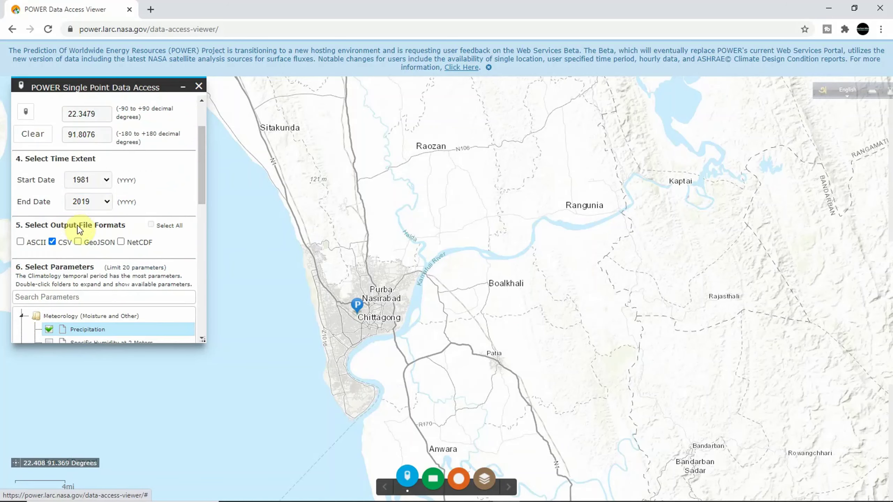
scroll(65, 232, down, 10)
scroll(91, 229, up, 5)
scroll(97, 229, up, 1)
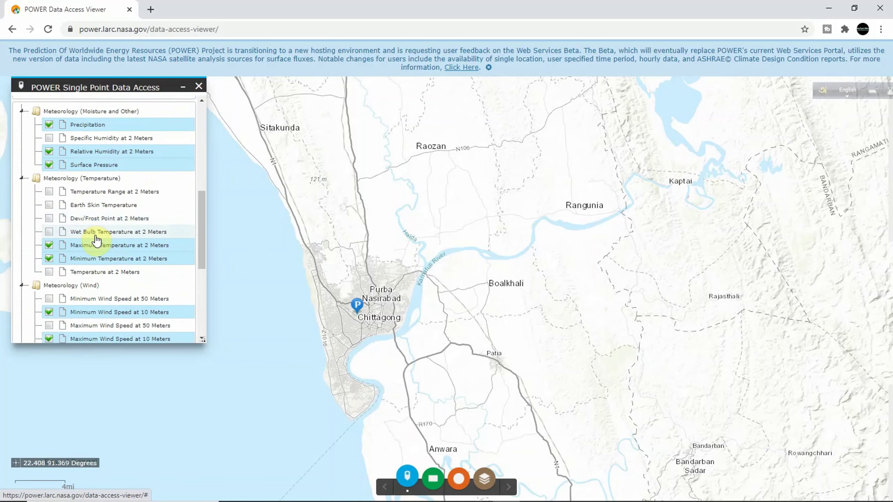
scroll(117, 231, down, 10)
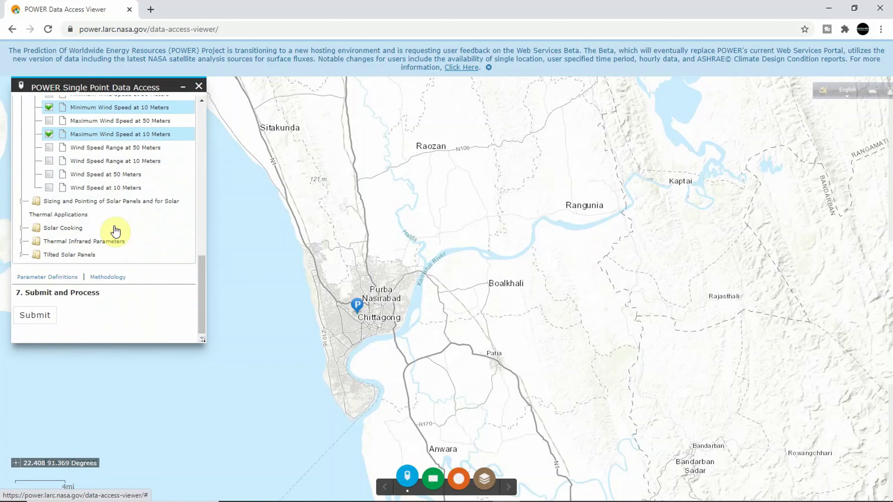
click(33, 317)
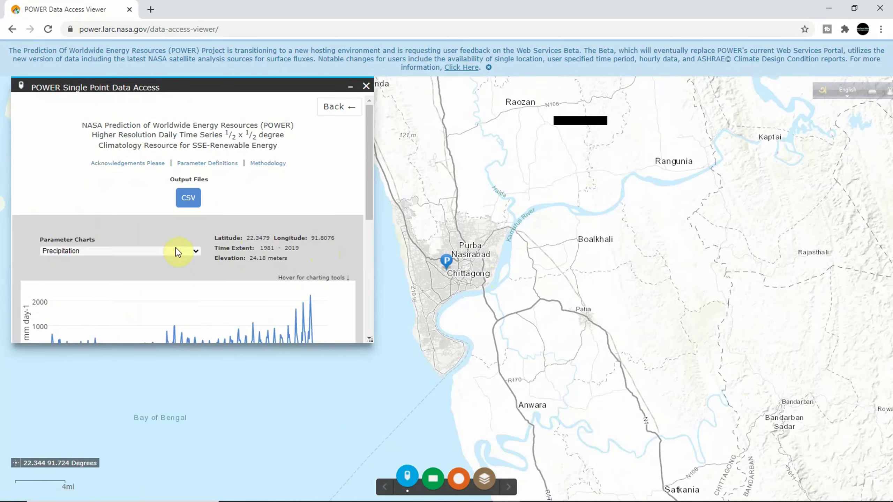
Keep Precipitation as the charted parameter and download the results as CSV.
click(175, 249)
click(176, 248)
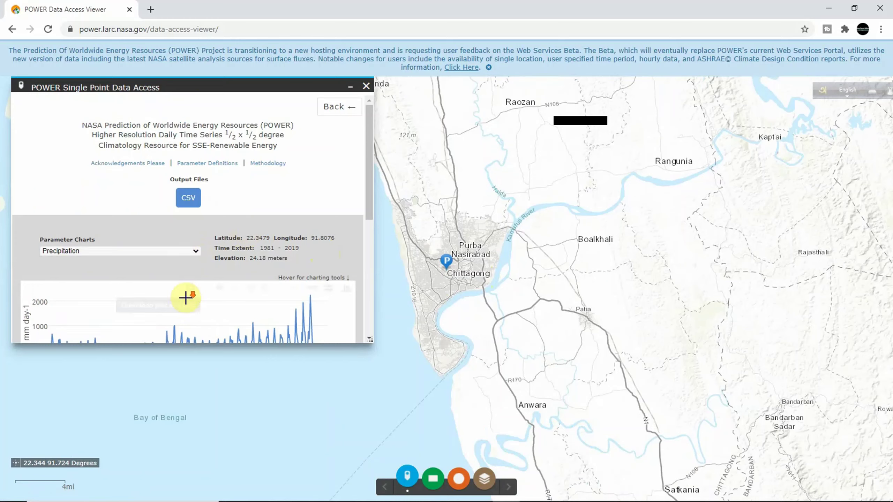
scroll(183, 295, down, 5)
scroll(197, 267, up, 5)
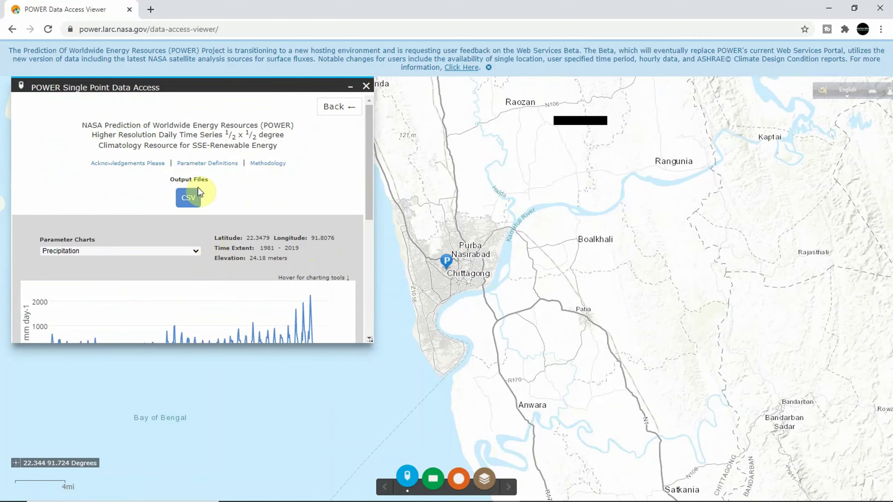
click(189, 207)
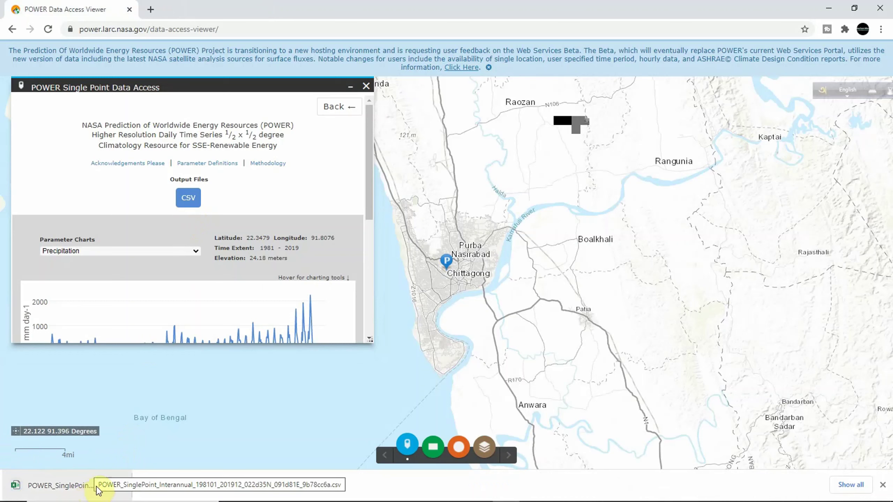
Set downloaded CSV files to always open automatically and bring up the Excel window.
click(114, 486)
click(136, 419)
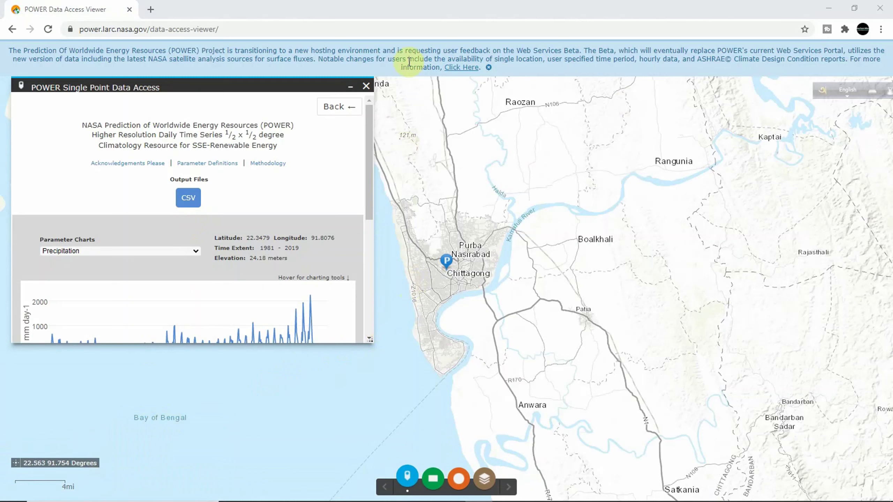
mouse_move(119, 492)
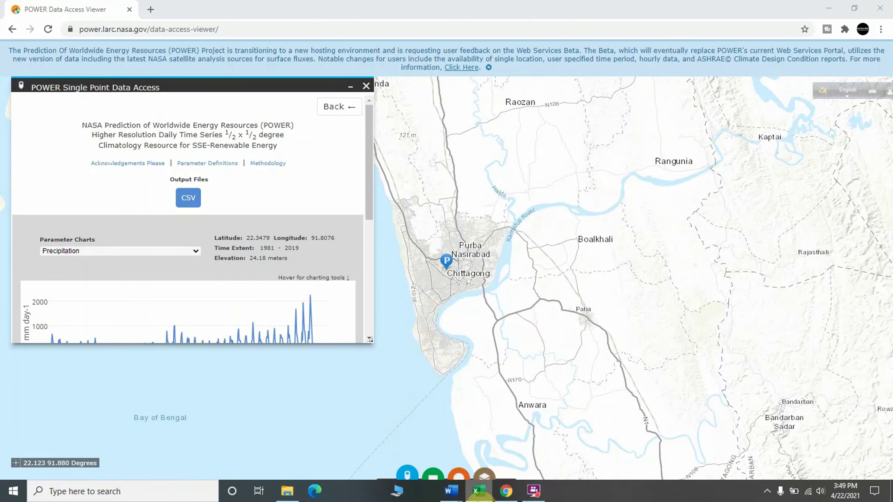
click(482, 493)
click(482, 493)
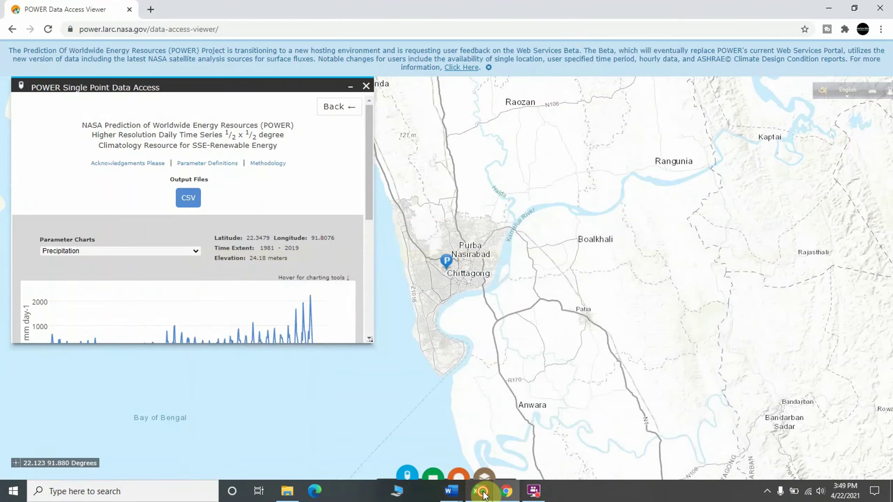
click(482, 493)
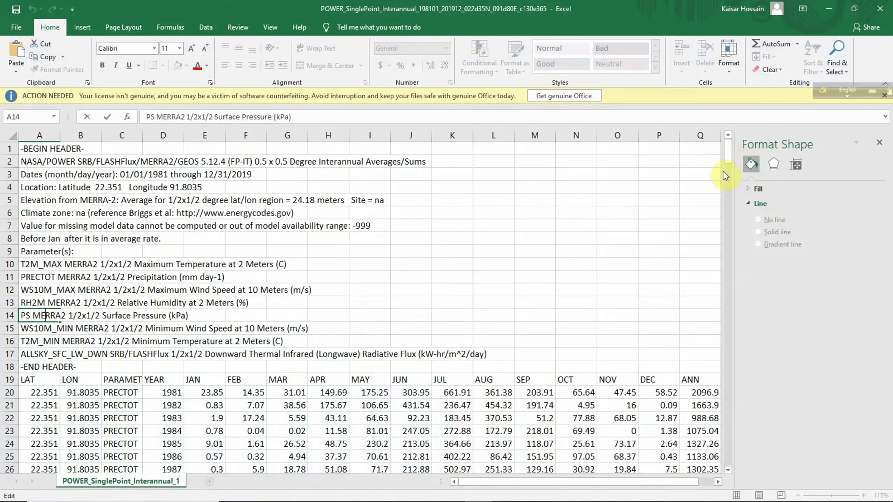
Scroll through the PRECTOT rows and select the 1981–2019 monthly values (D19:P57).
text(+)
drag(720, 162, 618, 163)
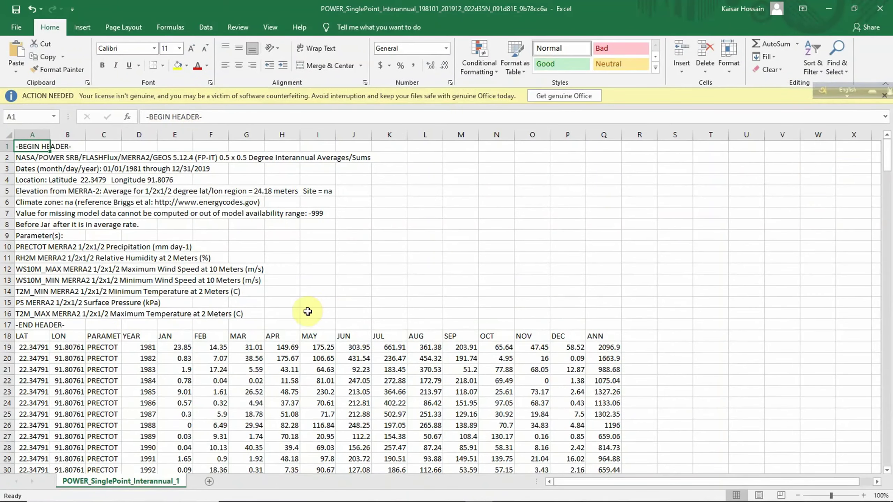
scroll(397, 275, down, 3)
scroll(397, 275, down, 1)
scroll(215, 245, down, 3)
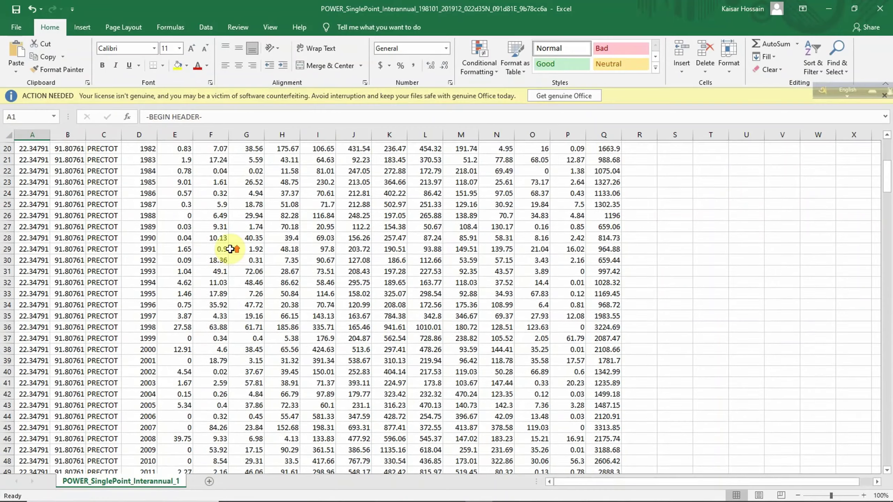
scroll(239, 249, up, 3)
scroll(233, 249, down, 1)
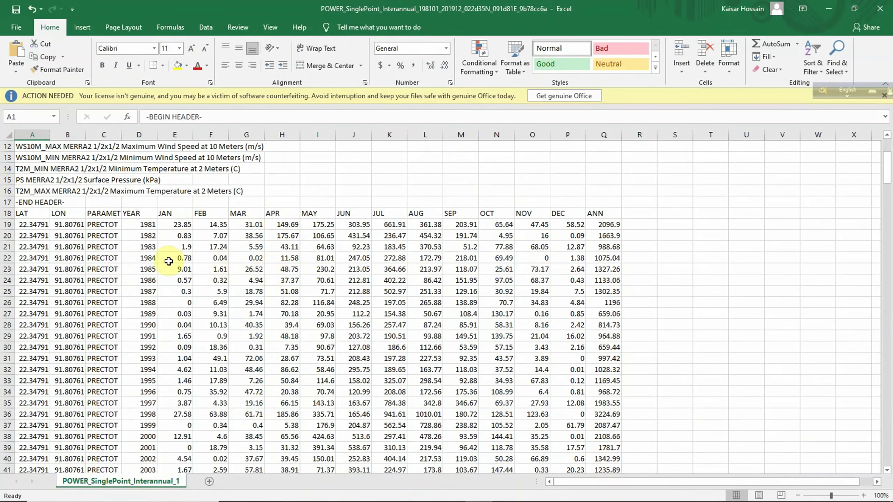
scroll(151, 277, down, 4)
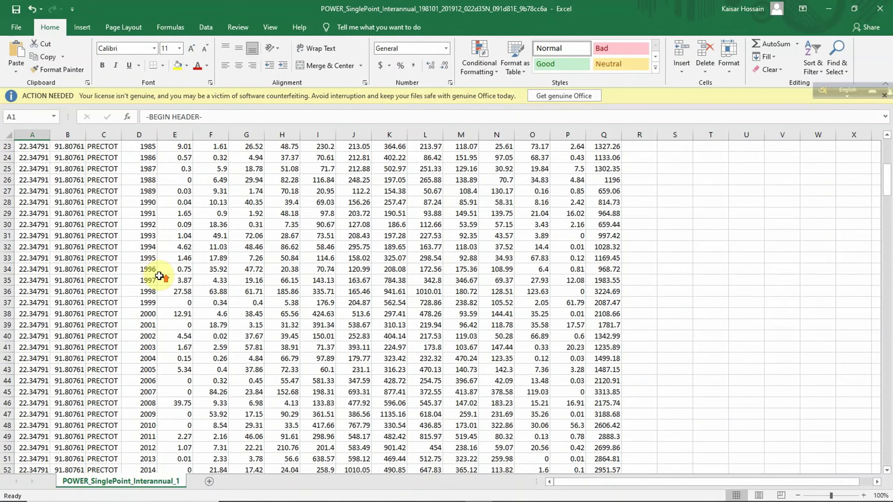
scroll(162, 275, up, 7)
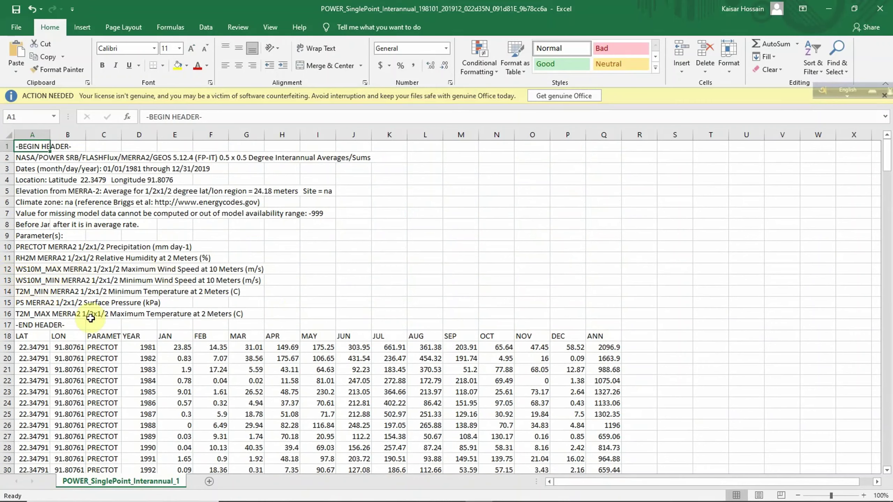
scroll(168, 341, down, 4)
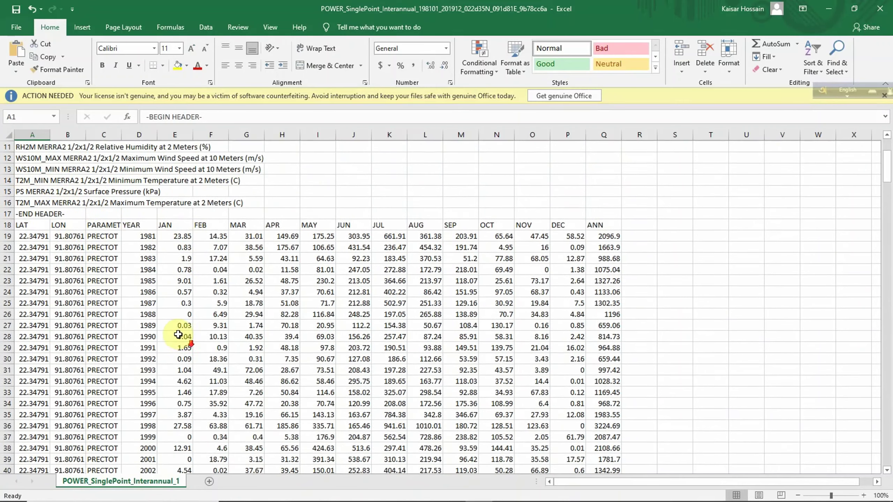
scroll(110, 286, down, 4)
scroll(111, 290, up, 4)
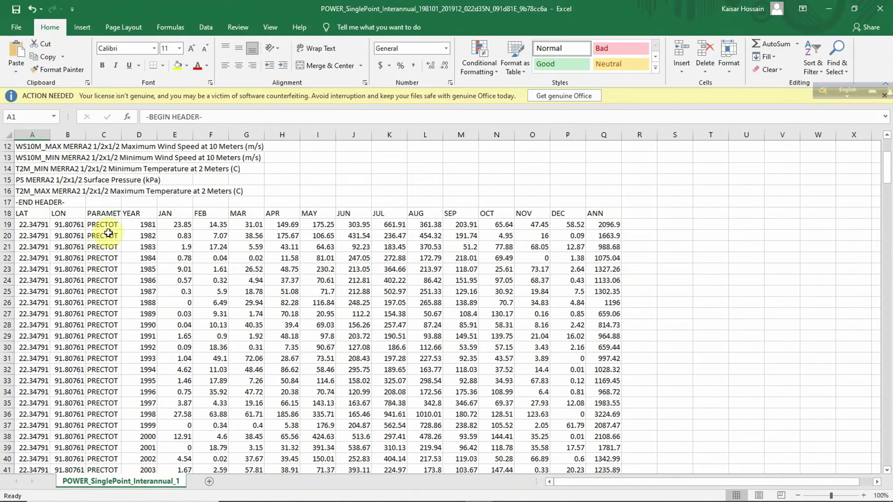
scroll(105, 231, up, 4)
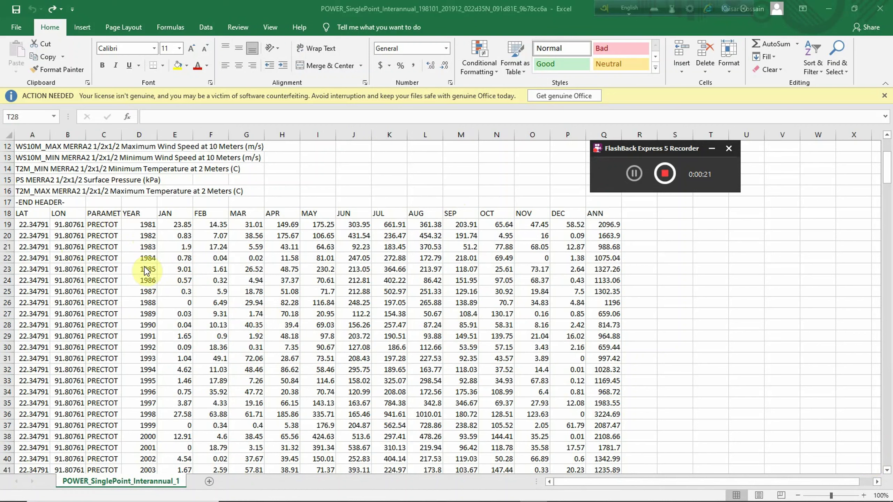
scroll(151, 257, down, 7)
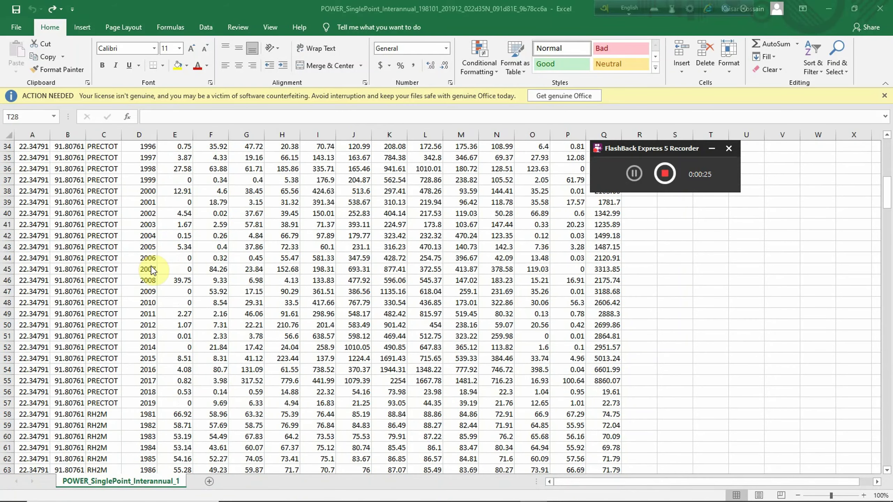
scroll(211, 235, up, 7)
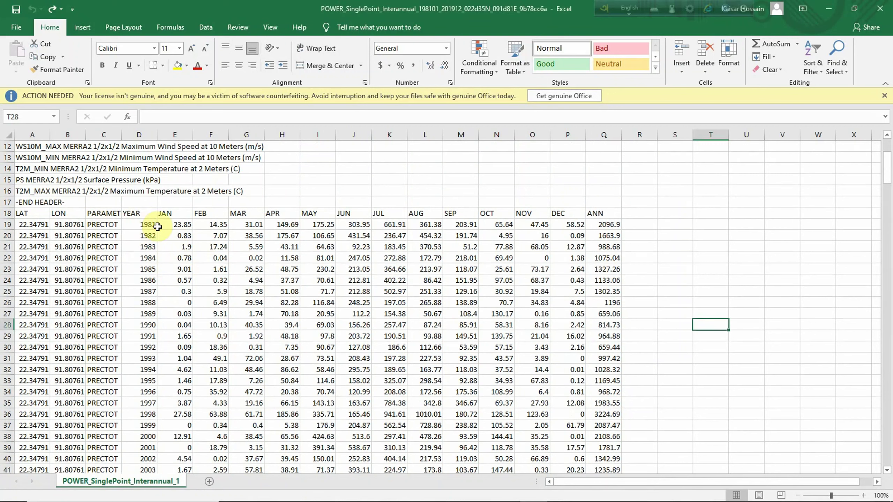
drag(135, 225, 565, 393)
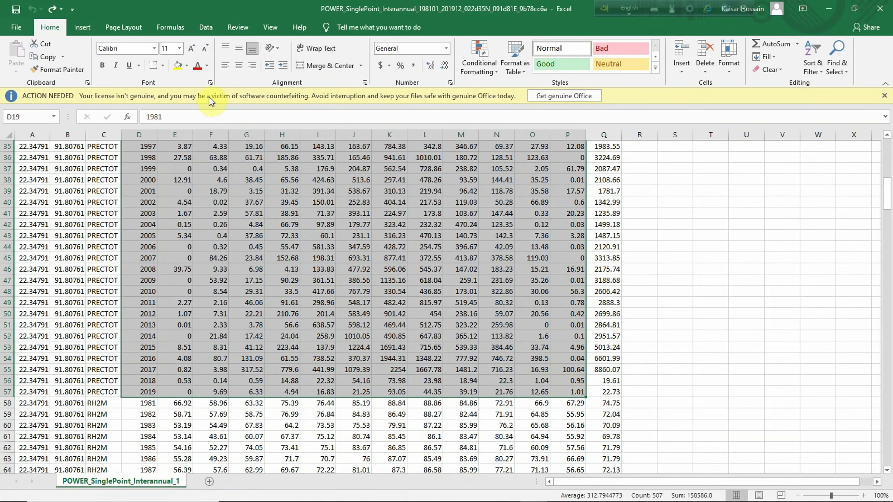
Insert the recommended Line chart for the selected precipitation data.
click(84, 28)
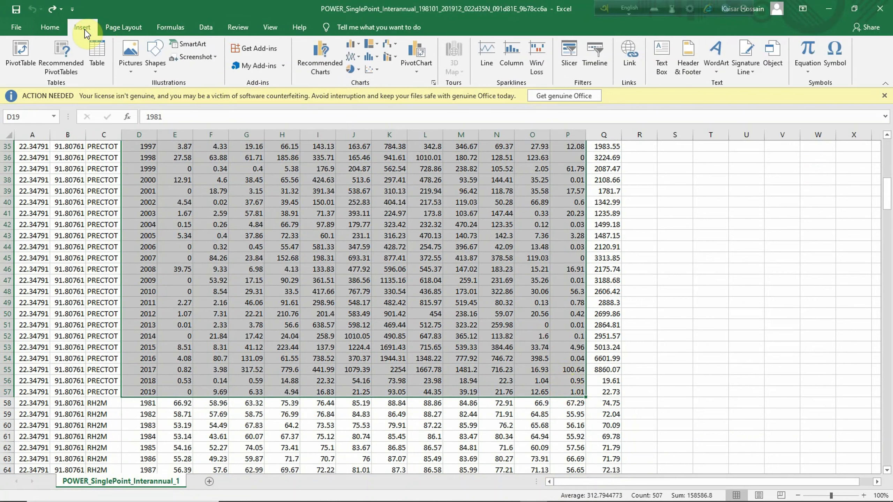
click(323, 65)
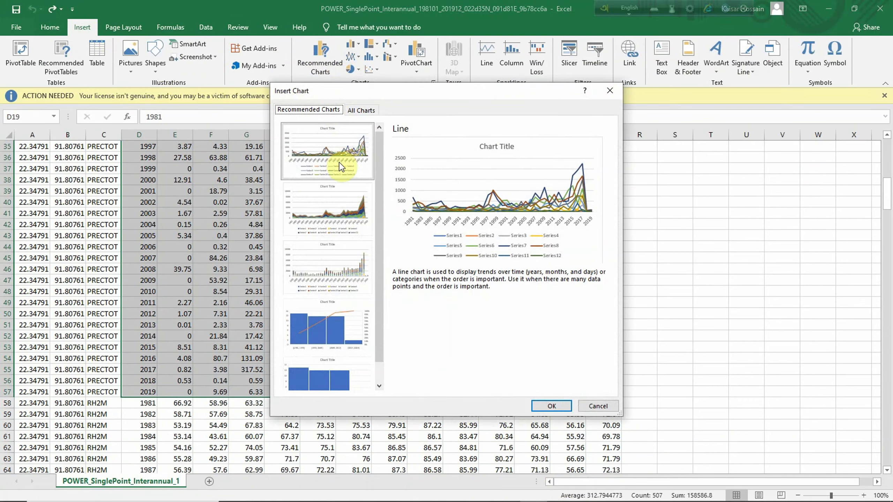
click(550, 406)
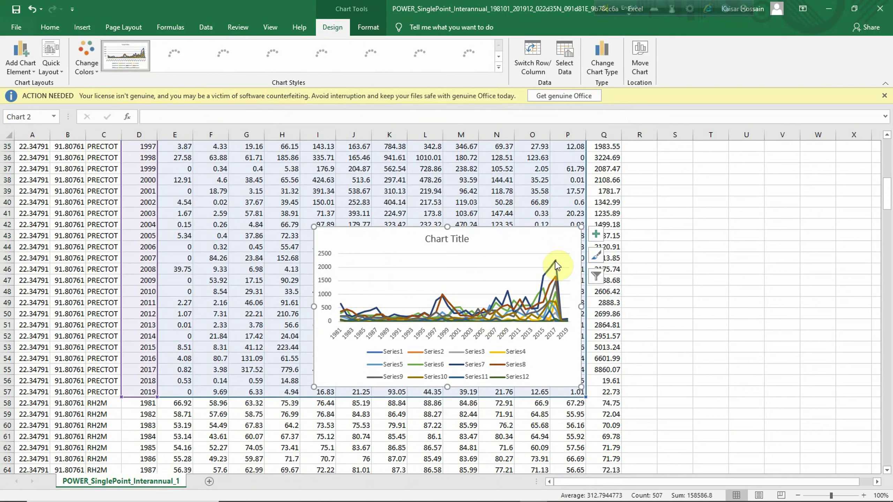
Enlarge the chart and apply Chart Style 5 with its hatched plot background.
drag(579, 227, 656, 168)
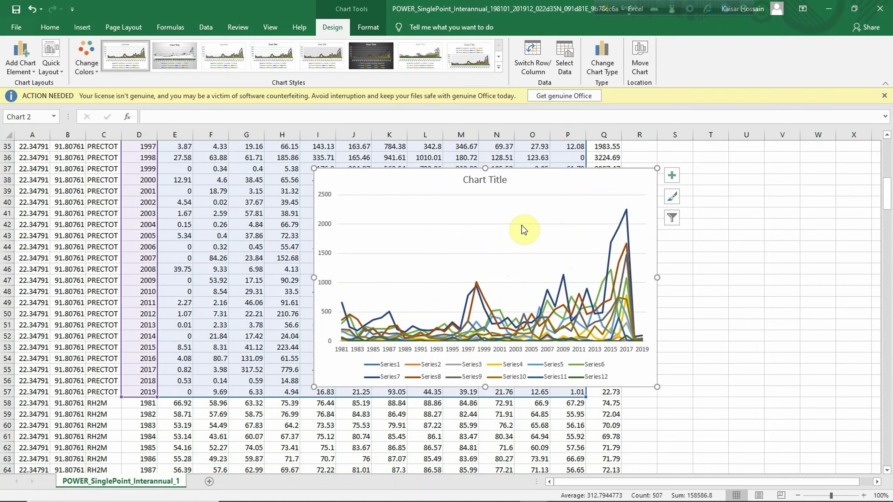
click(324, 54)
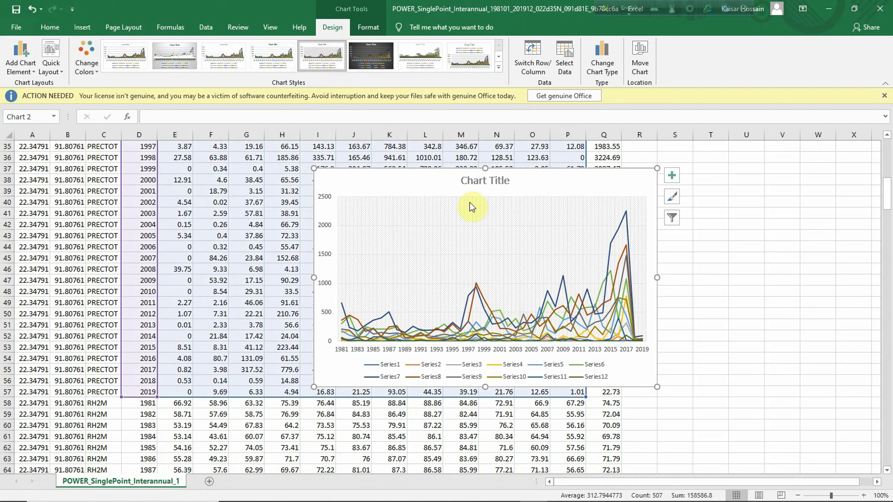
click(365, 28)
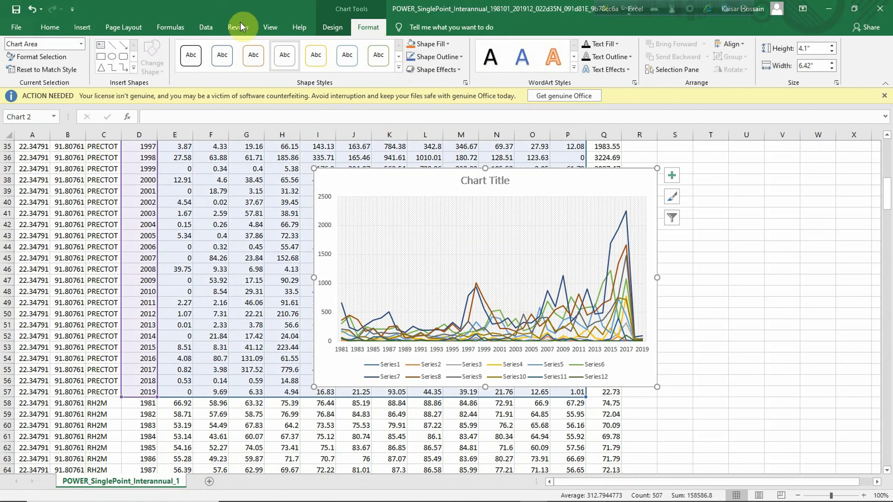
click(93, 29)
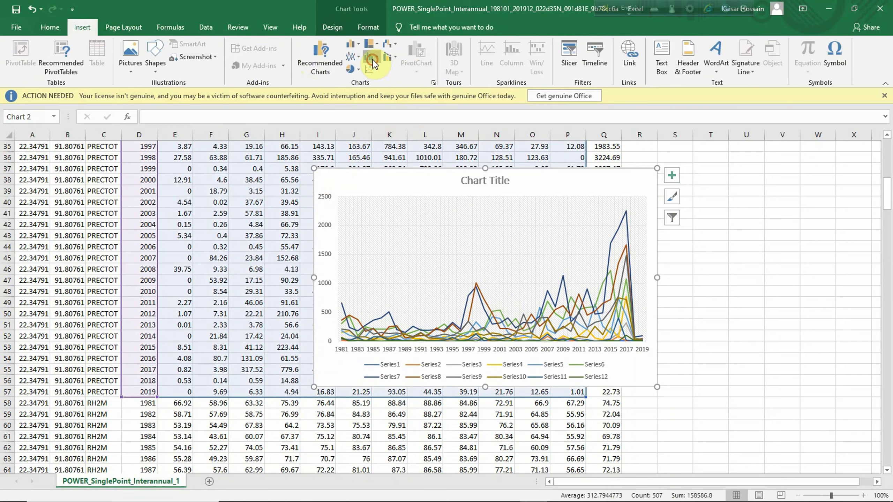
click(372, 57)
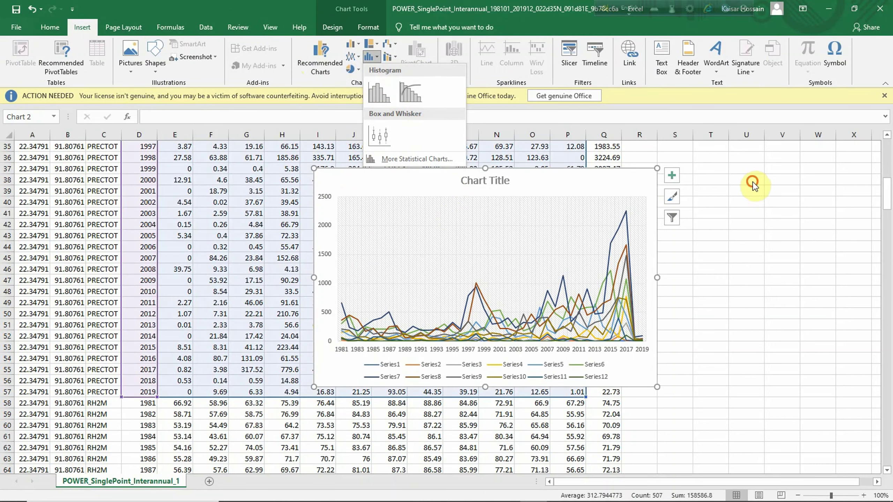
key(Escape)
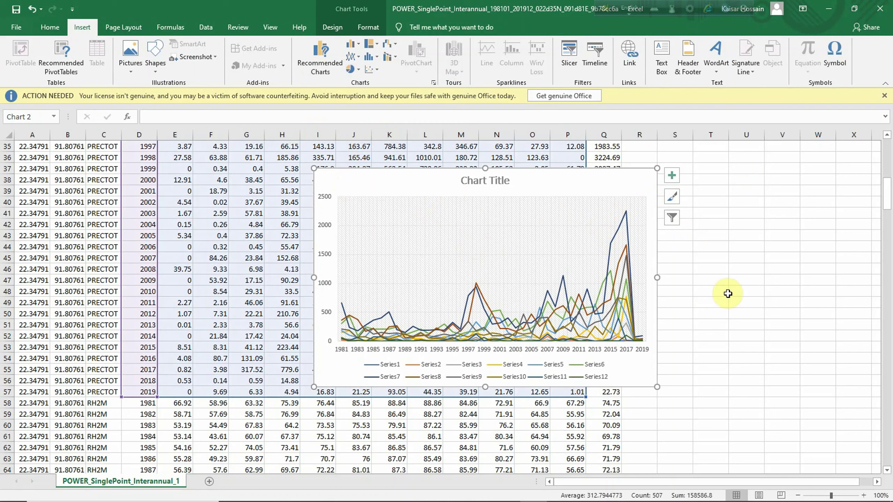
click(506, 492)
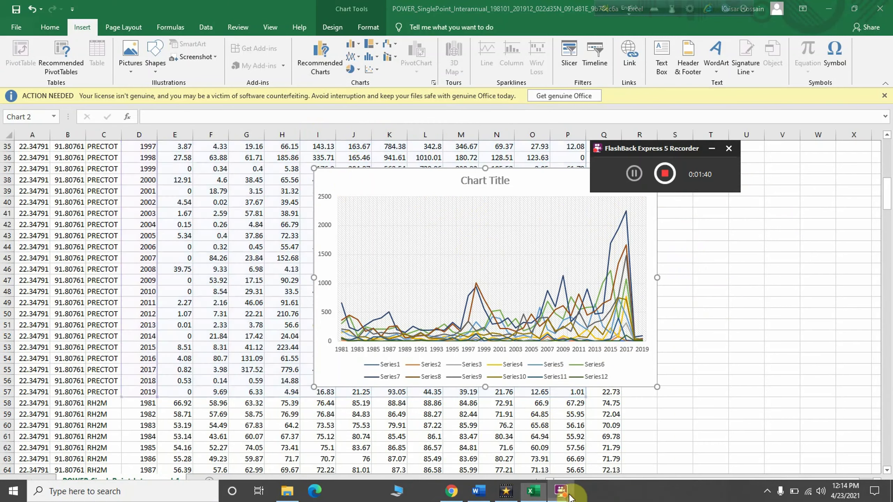